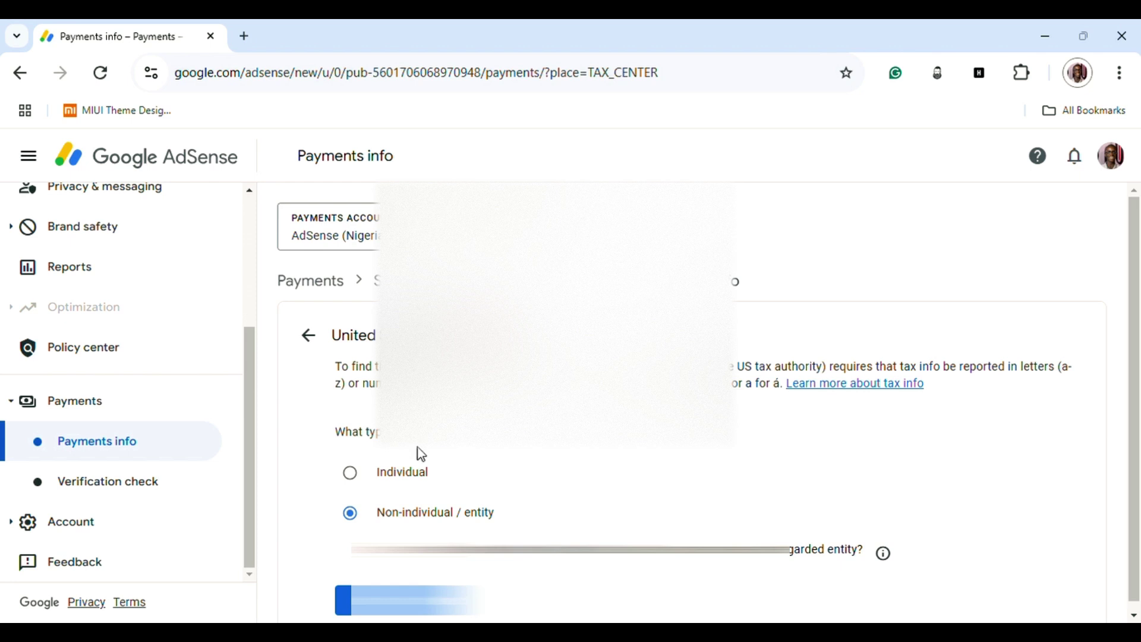
# Mark the account holder as an individual and continue to the next tax question
pyautogui.click(353, 477)
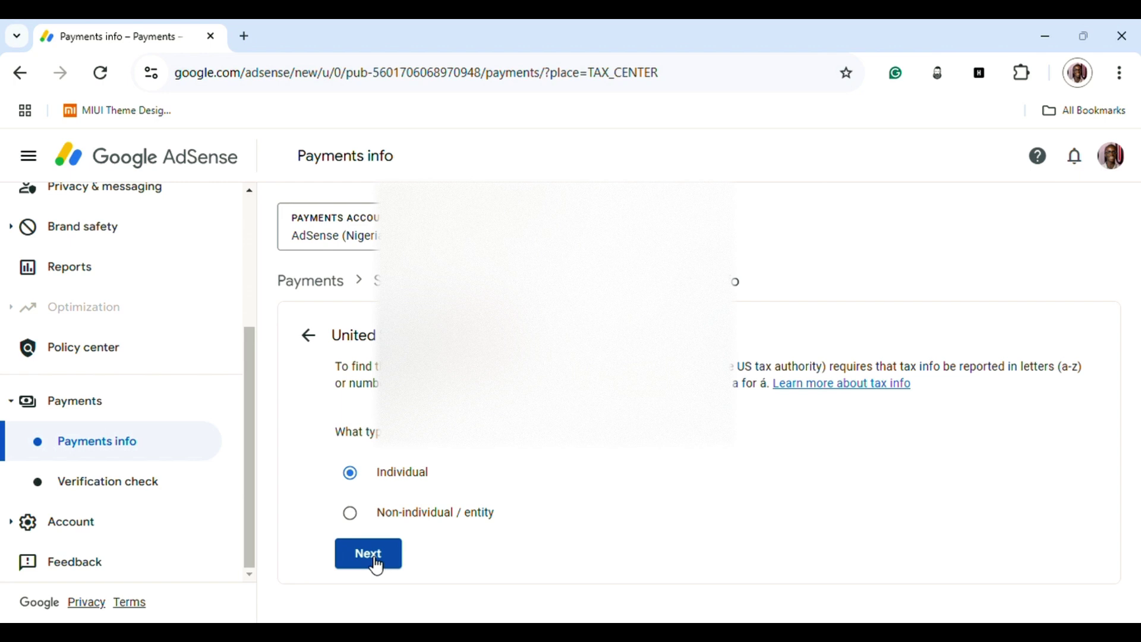
pyautogui.click(377, 564)
pyautogui.scroll(-2, 437, 549)
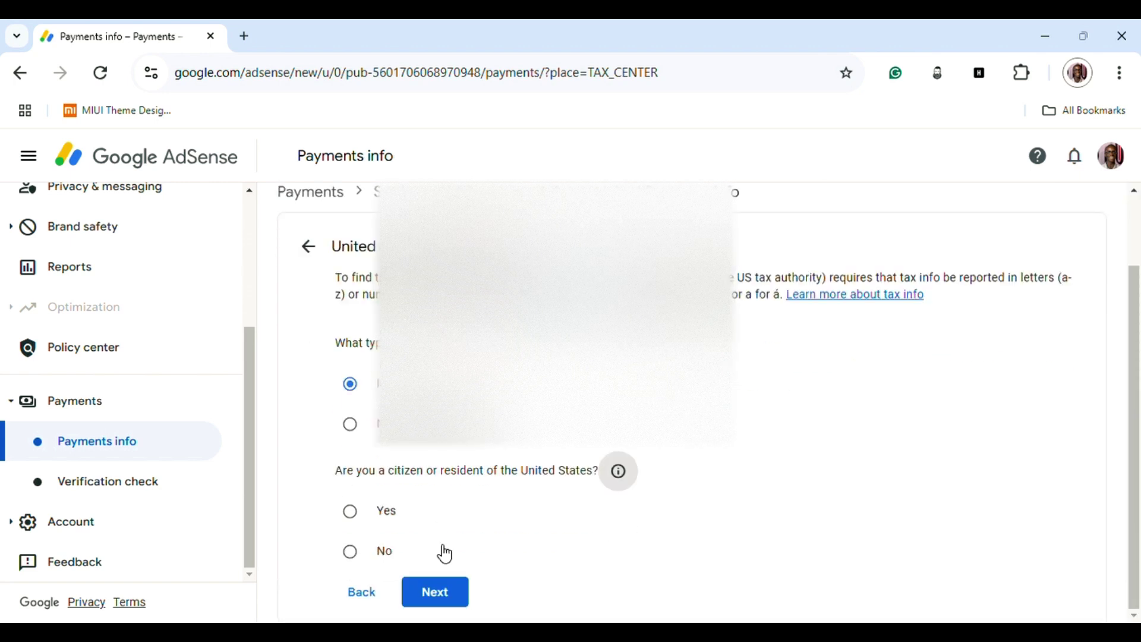
# Answer No to being a US citizen or resident, then choose and start the W-8BEN form
pyautogui.click(354, 555)
pyautogui.click(449, 598)
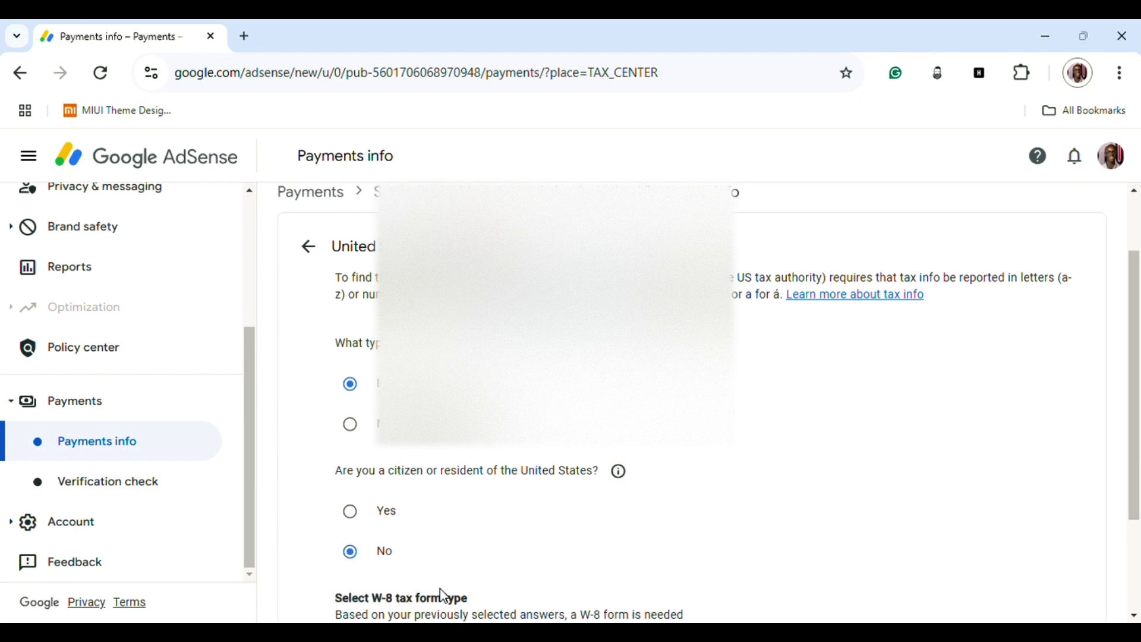
pyautogui.scroll(-3, 440, 588)
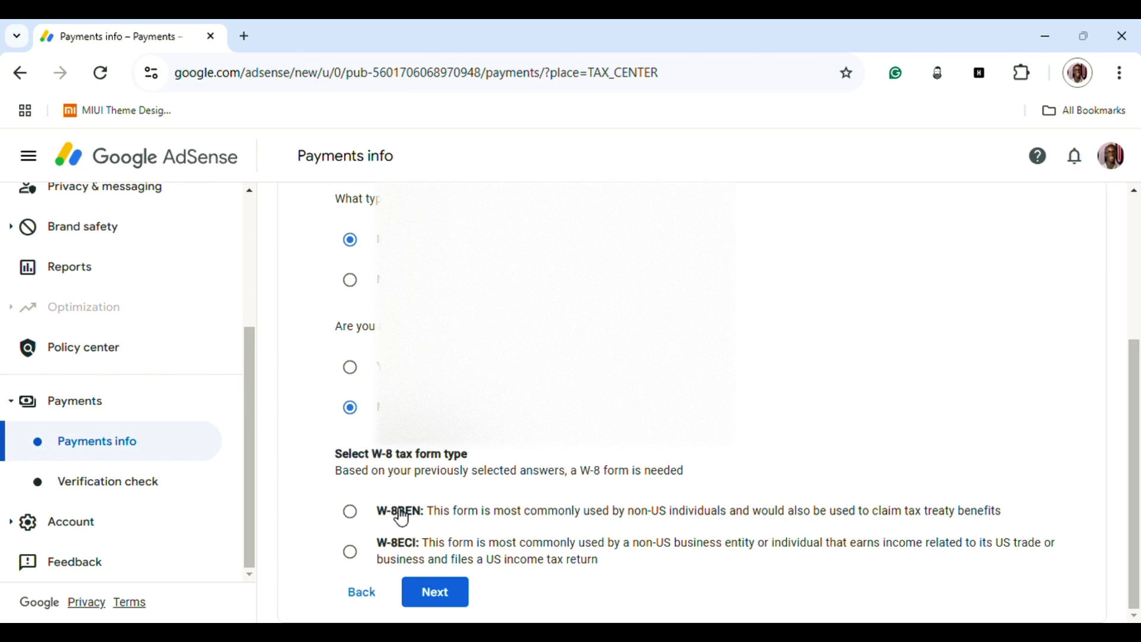
pyautogui.click(352, 514)
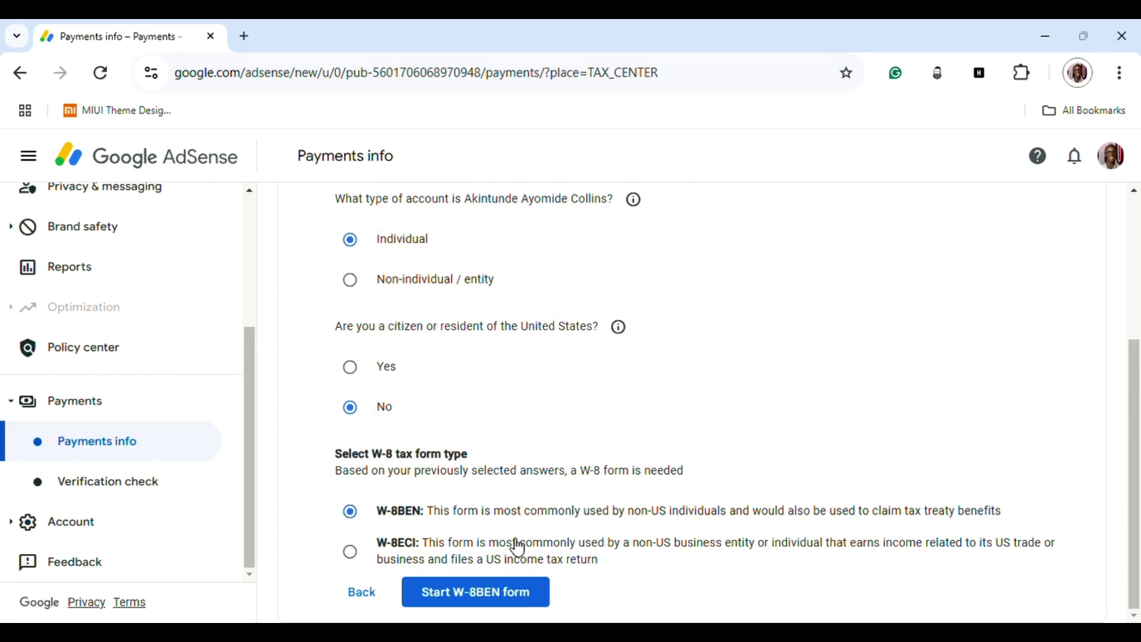
pyautogui.click(477, 605)
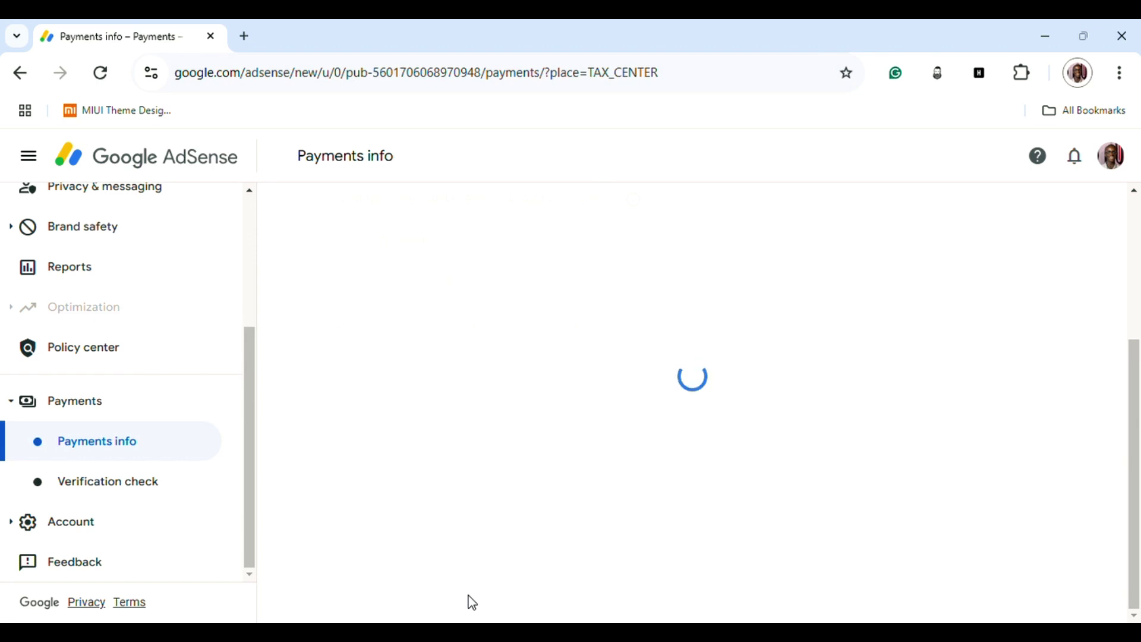
# Set Nigeria as the tax identity country on the W-8BEN form
pyautogui.scroll(-6, 707, 409)
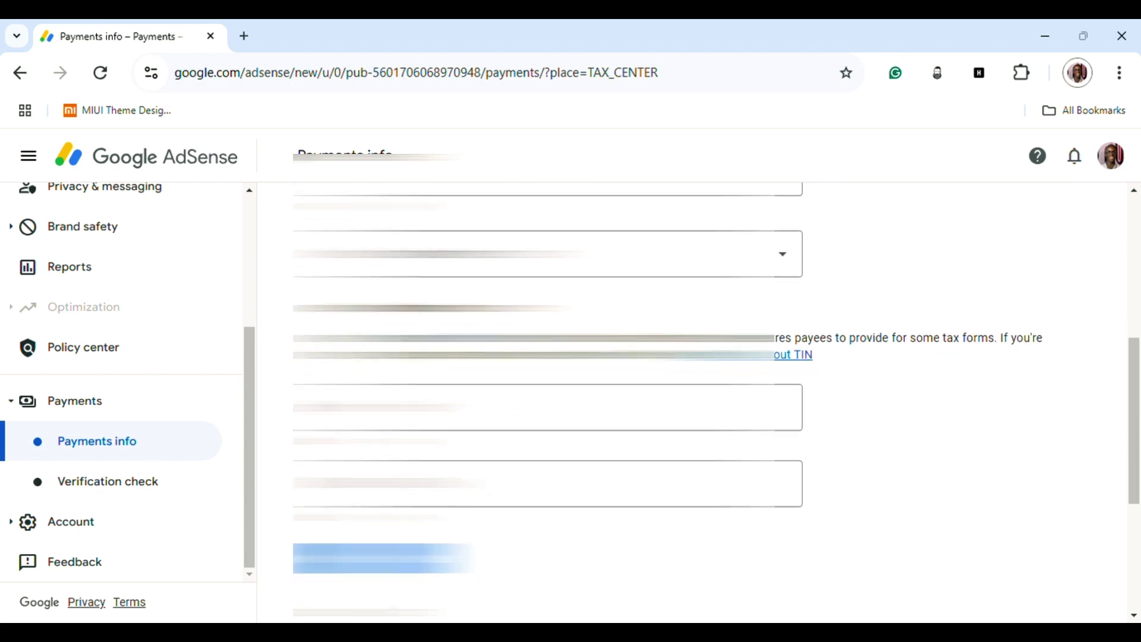
pyautogui.scroll(1, 707, 410)
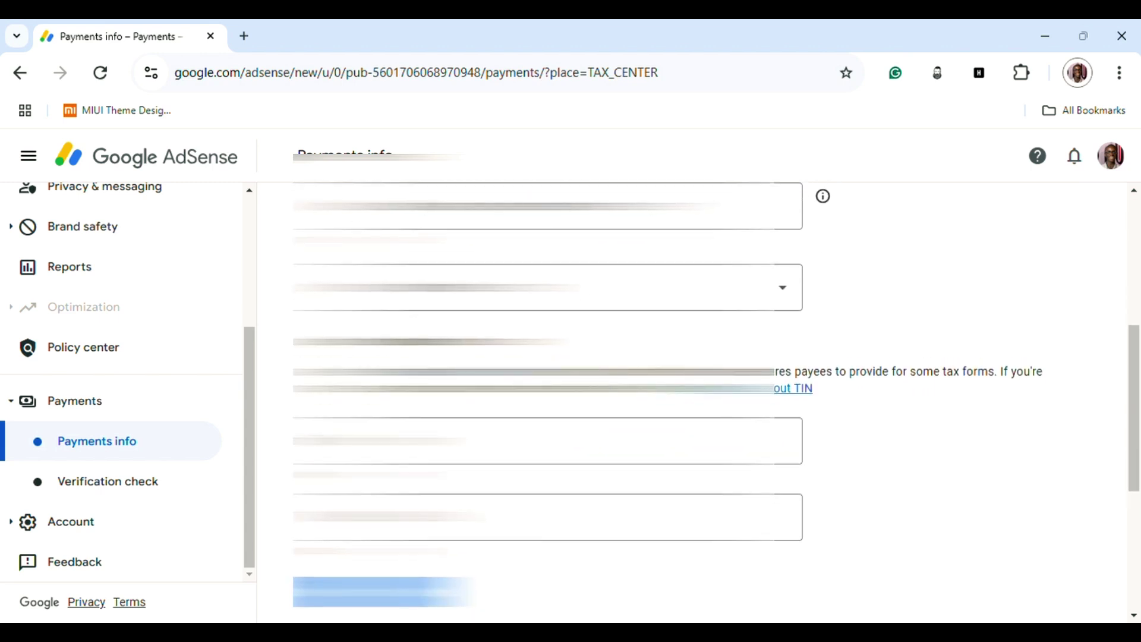
pyautogui.click(546, 287)
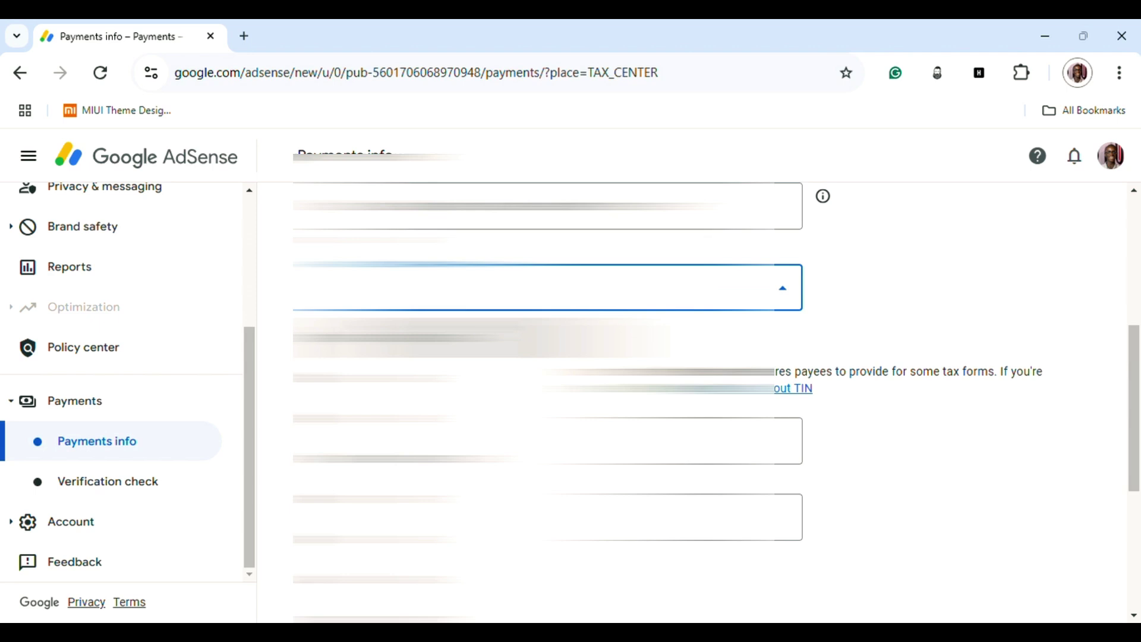
pyautogui.press('Return')
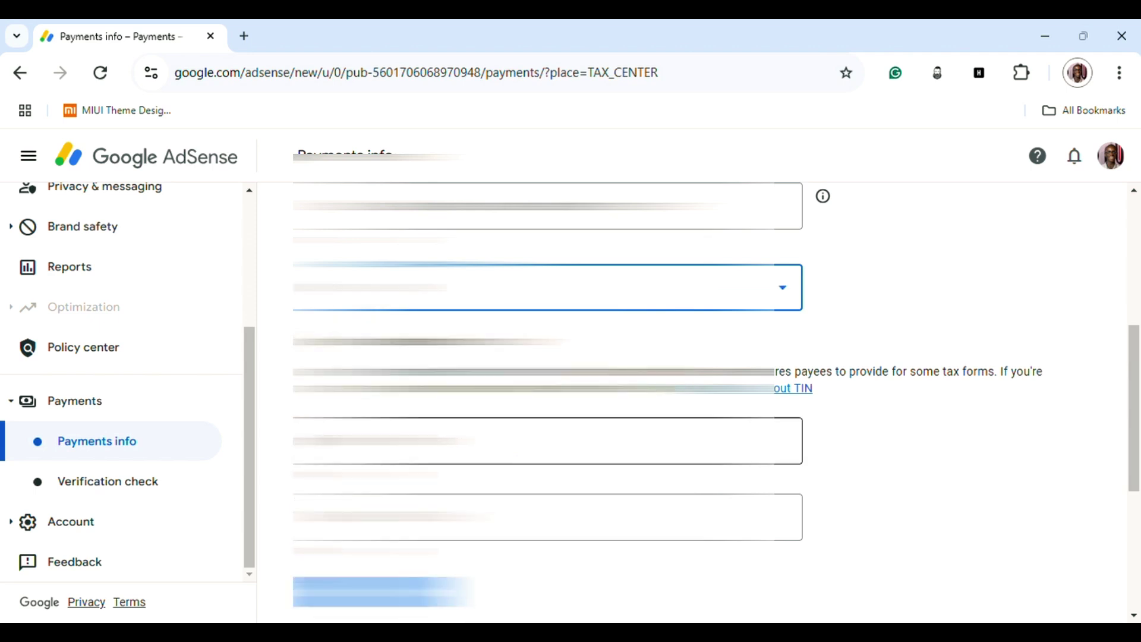
pyautogui.scroll(-2, 422, 458)
pyautogui.scroll(1, 423, 458)
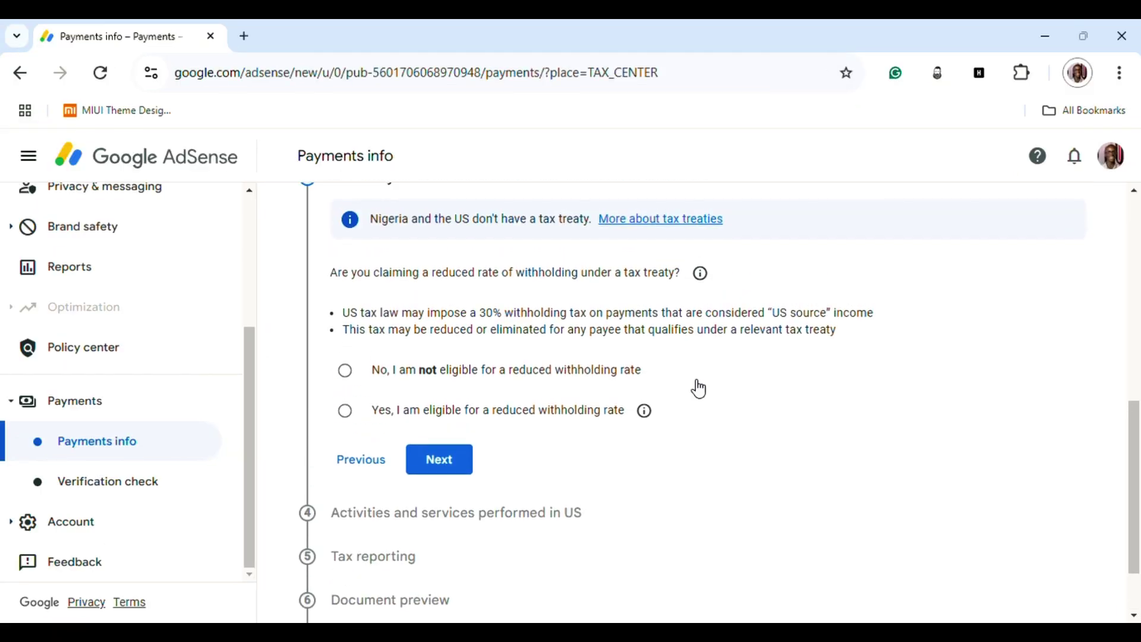
pyautogui.scroll(2, 698, 386)
# Answer the tax treaty question with 'No, I am not eligible for a reduced withholding rate'
pyautogui.scroll(-1, 697, 386)
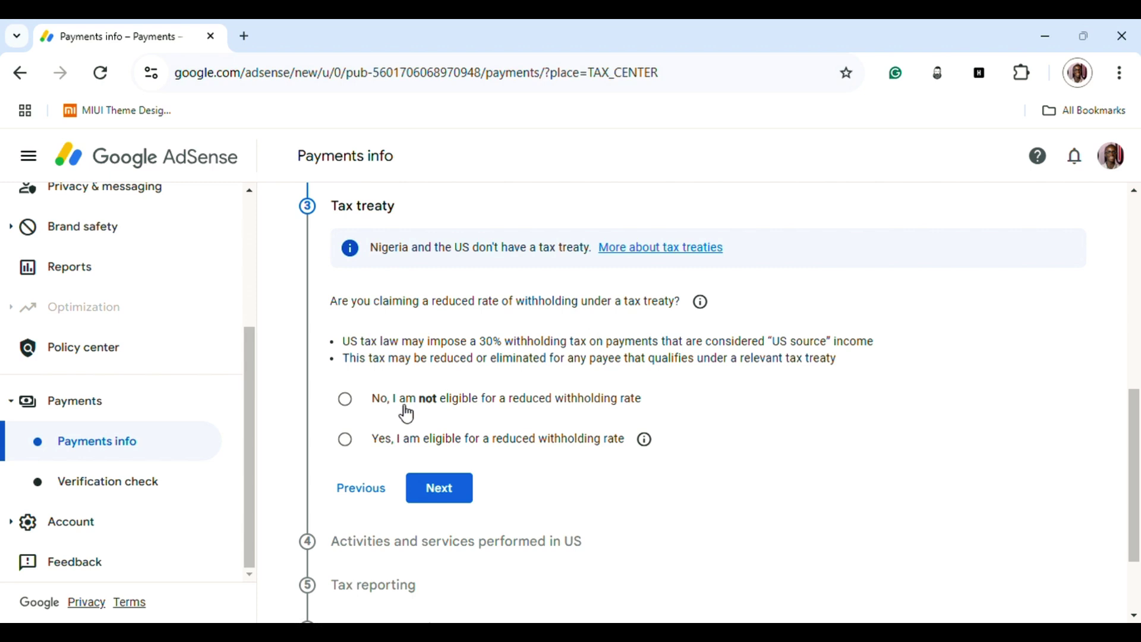
pyautogui.click(355, 408)
pyautogui.scroll(-1, 583, 402)
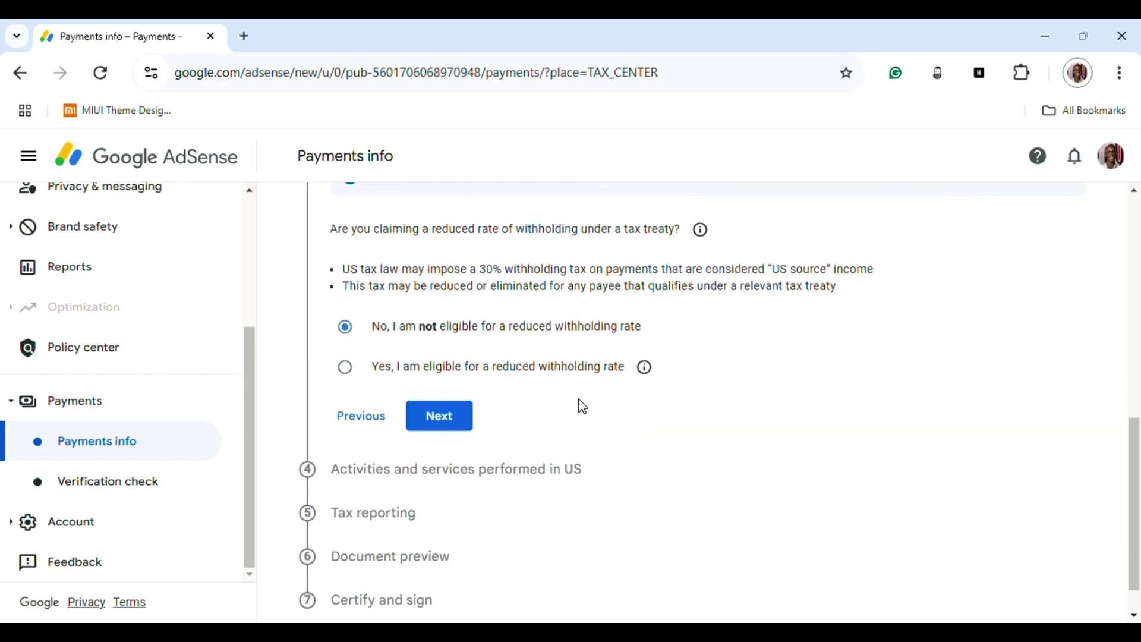
pyautogui.scroll(1, 583, 406)
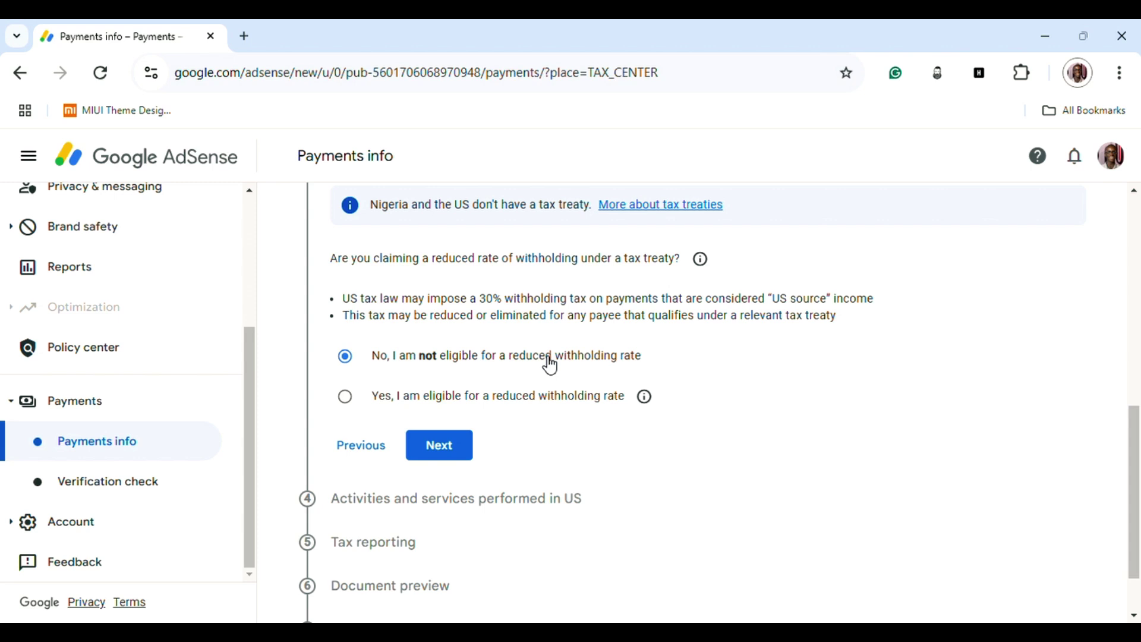
# Answer No to US activities and services, and certify all services are performed outside the US
pyautogui.click(460, 447)
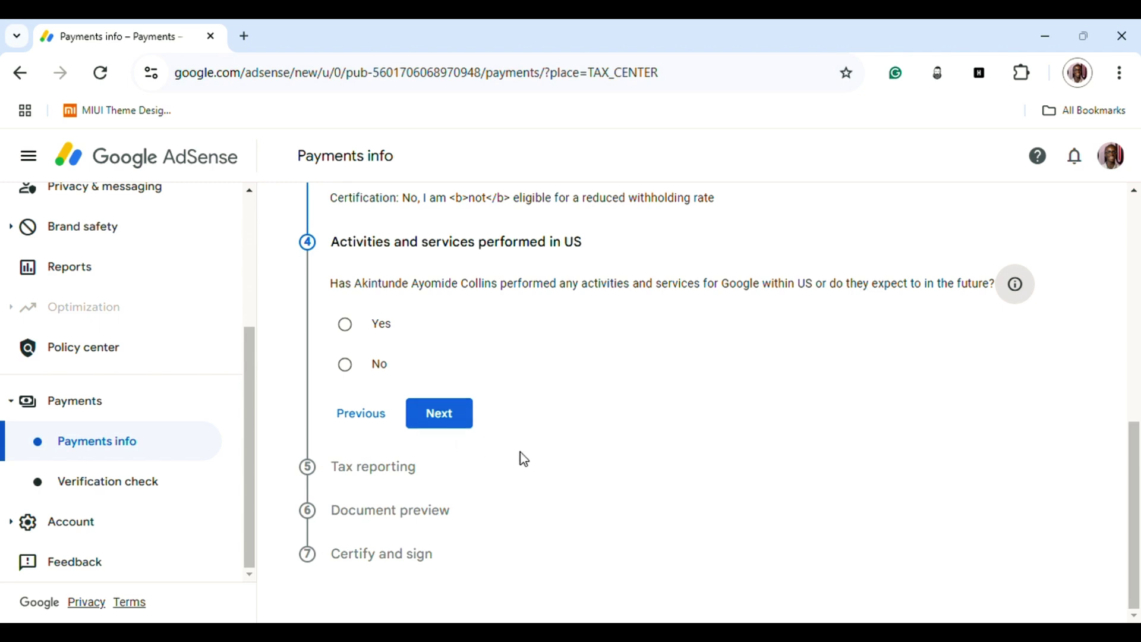
pyautogui.click(350, 366)
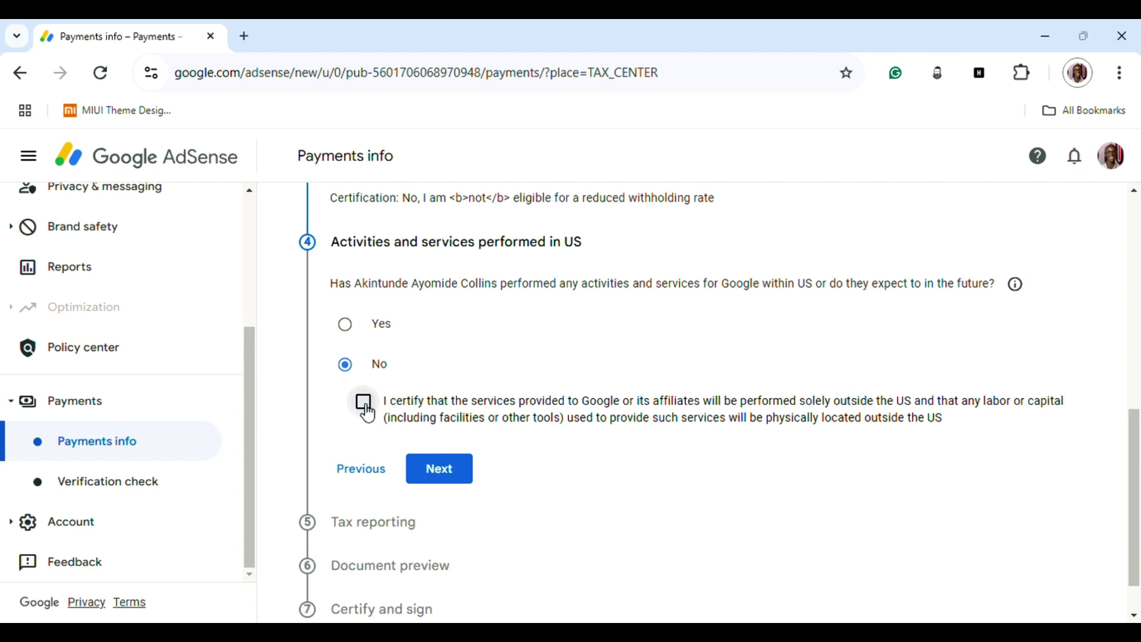
pyautogui.click(364, 404)
# Keep Go paperless and accept the paperless delivery agreement for US tax documents
pyautogui.click(453, 486)
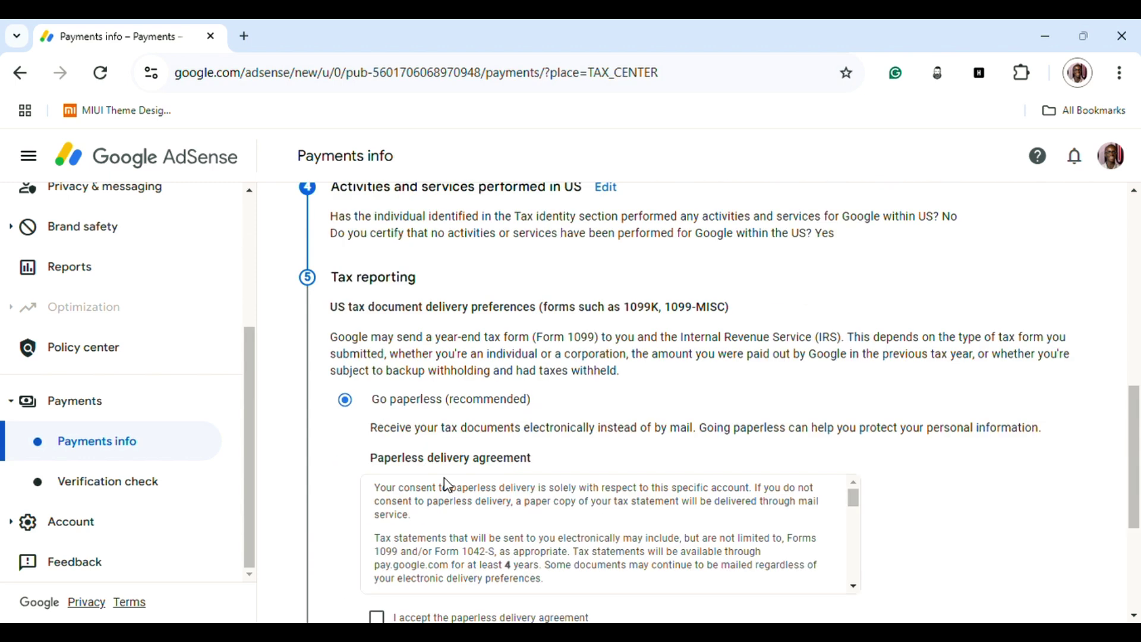
pyautogui.scroll(-2, 448, 486)
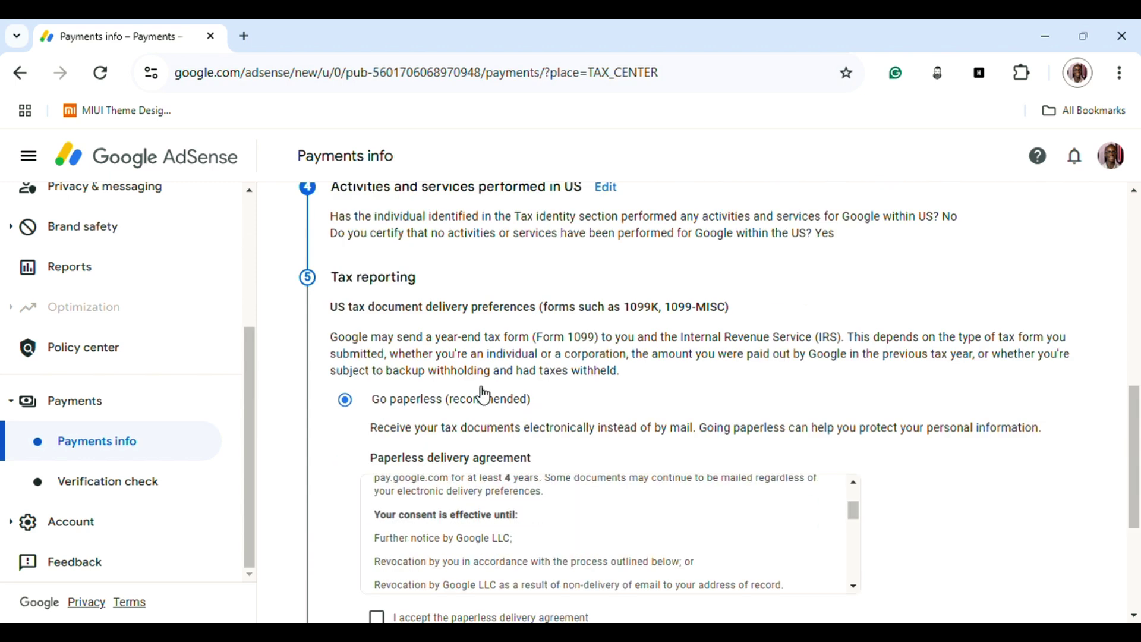
pyautogui.scroll(-2, 485, 395)
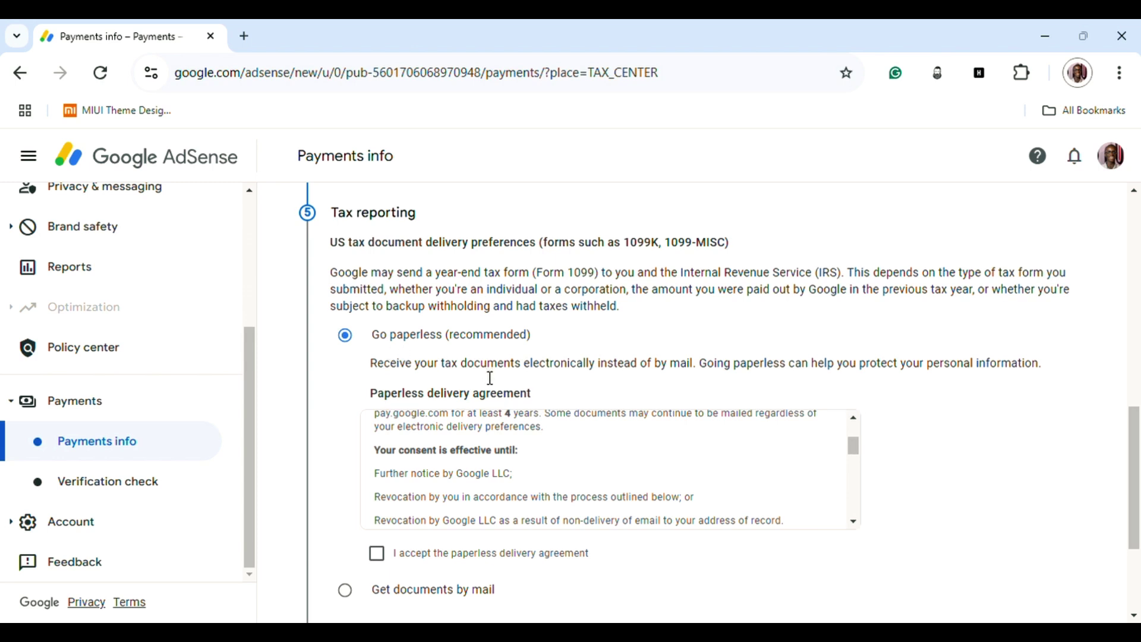
pyautogui.scroll(-1, 492, 376)
pyautogui.scroll(1, 535, 410)
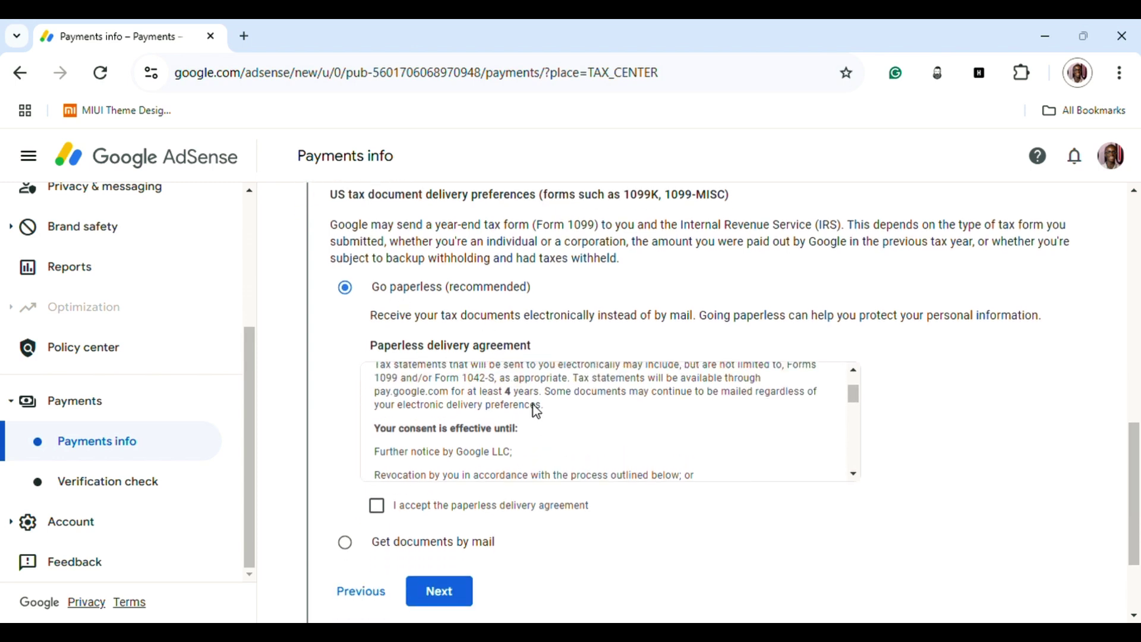
pyautogui.scroll(-1, 631, 313)
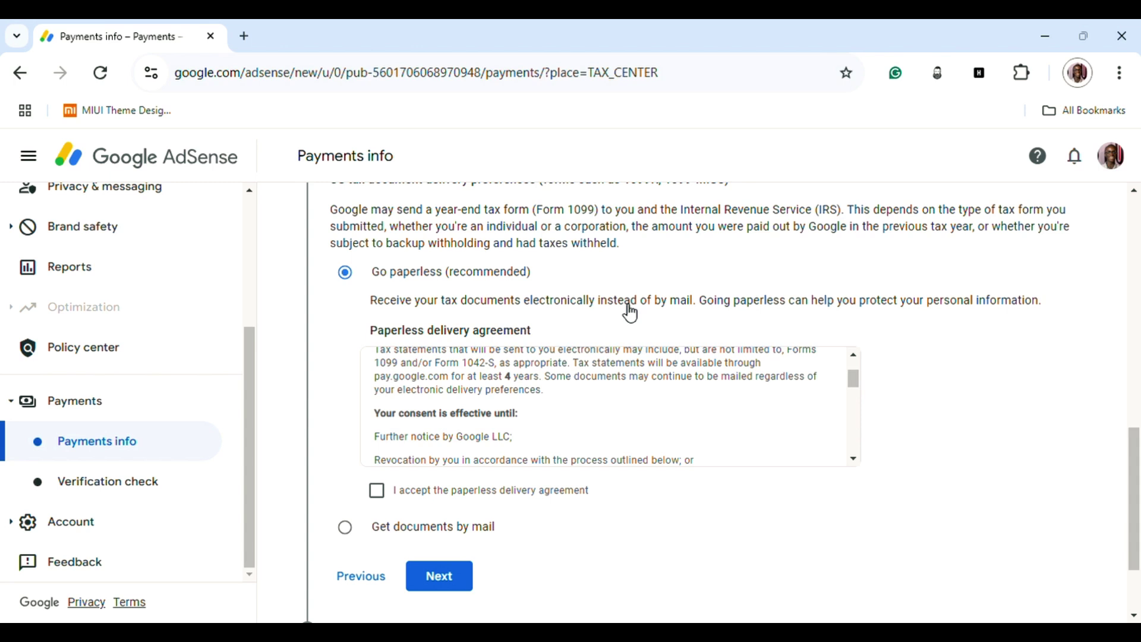
pyautogui.scroll(1, 631, 313)
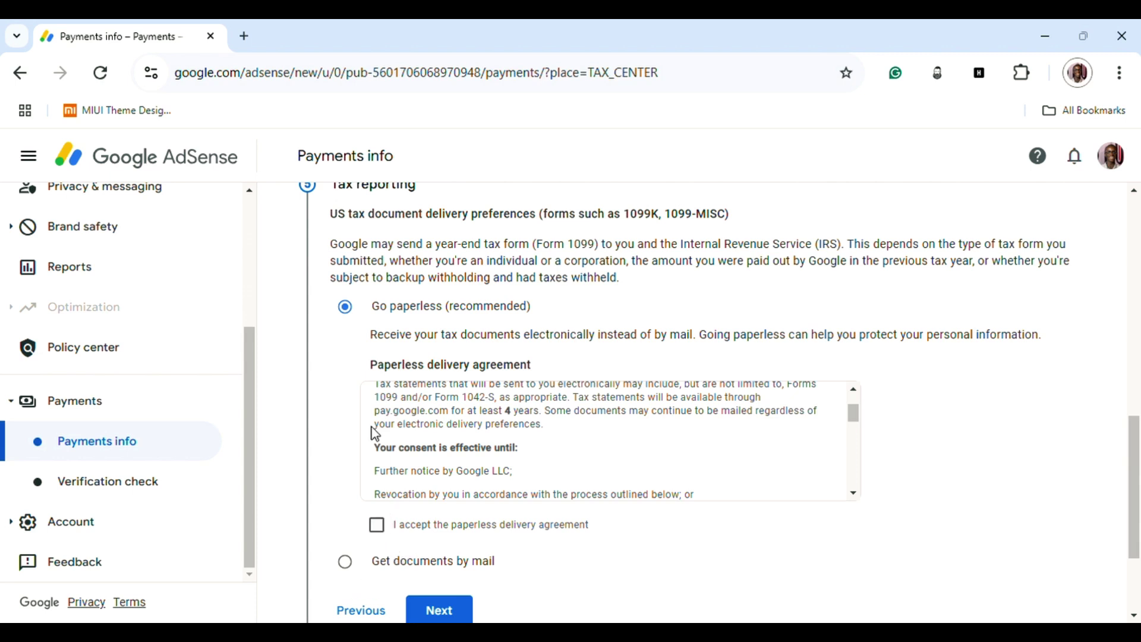
pyautogui.click(380, 528)
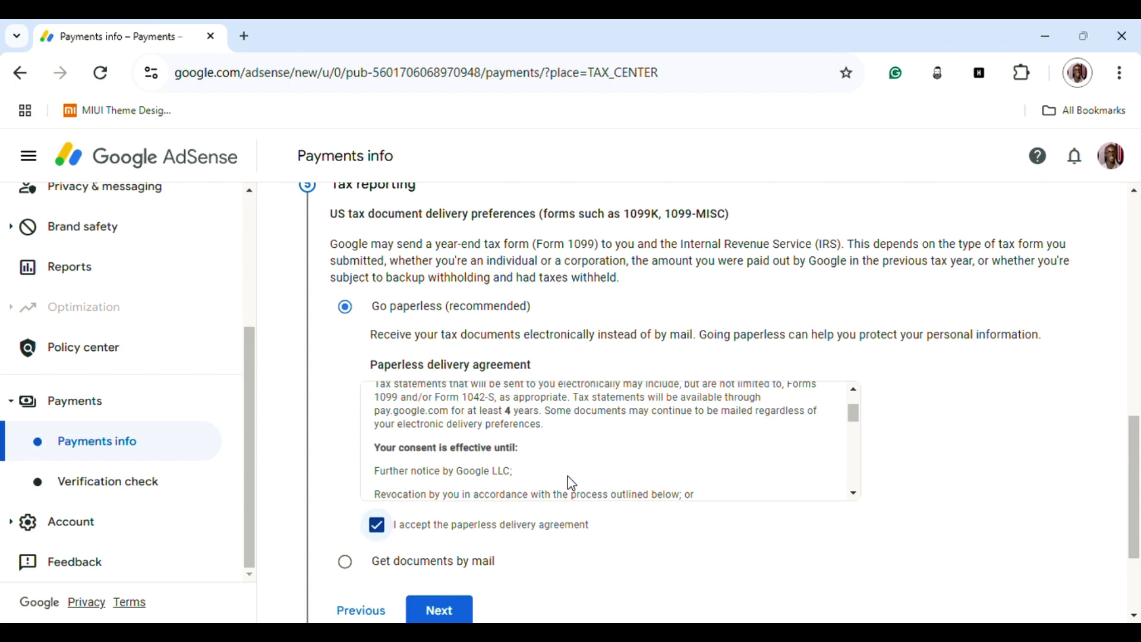
pyautogui.scroll(-2, 571, 483)
pyautogui.scroll(-3, 580, 550)
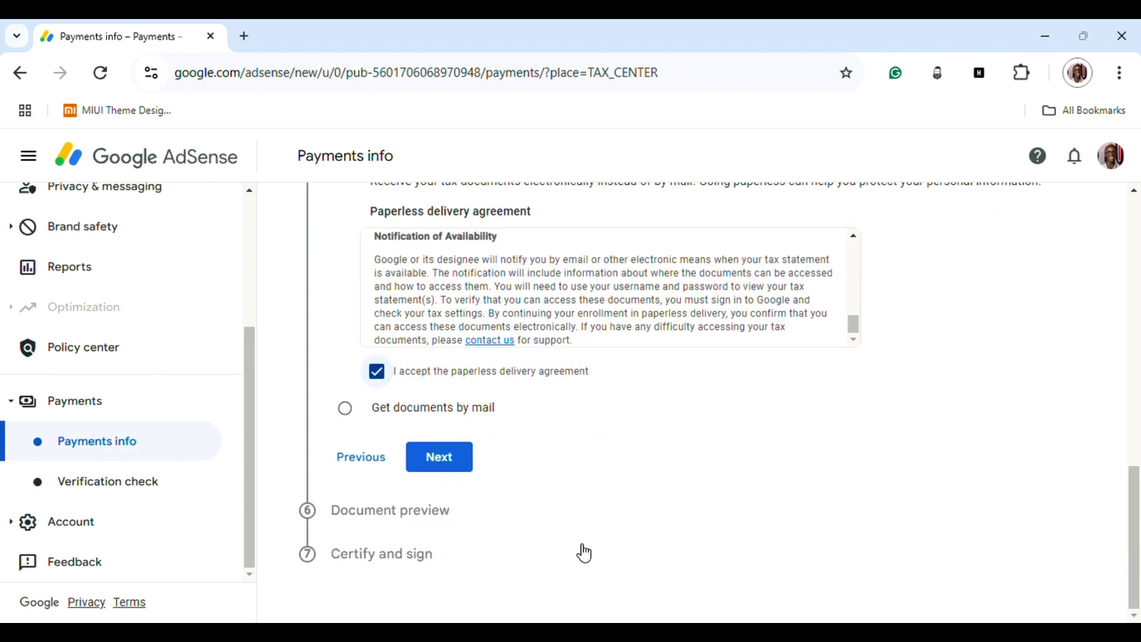
# Tick the 'I confirm that I have reviewed' box for the W-8BEN document preview and proceed
pyautogui.click(449, 463)
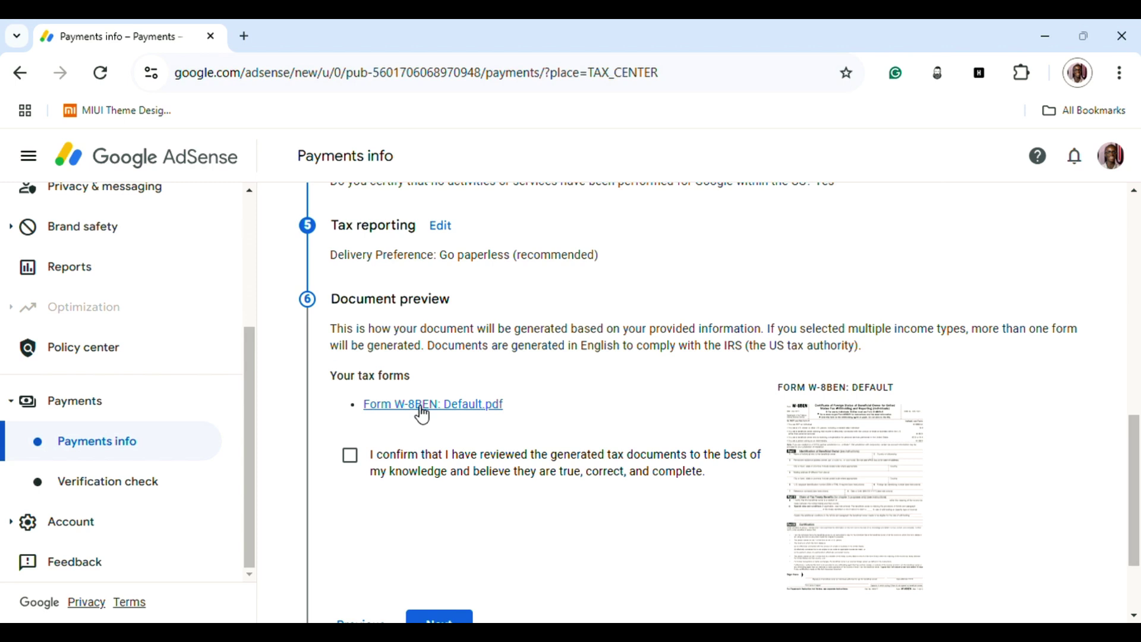
pyautogui.click(351, 456)
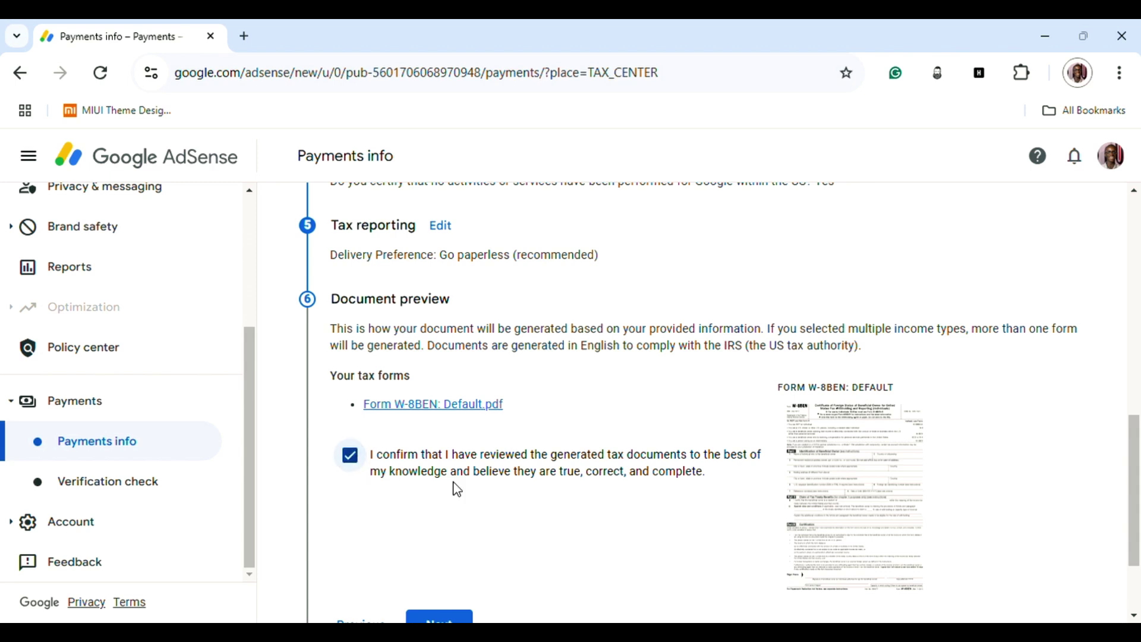
pyautogui.scroll(-1, 457, 490)
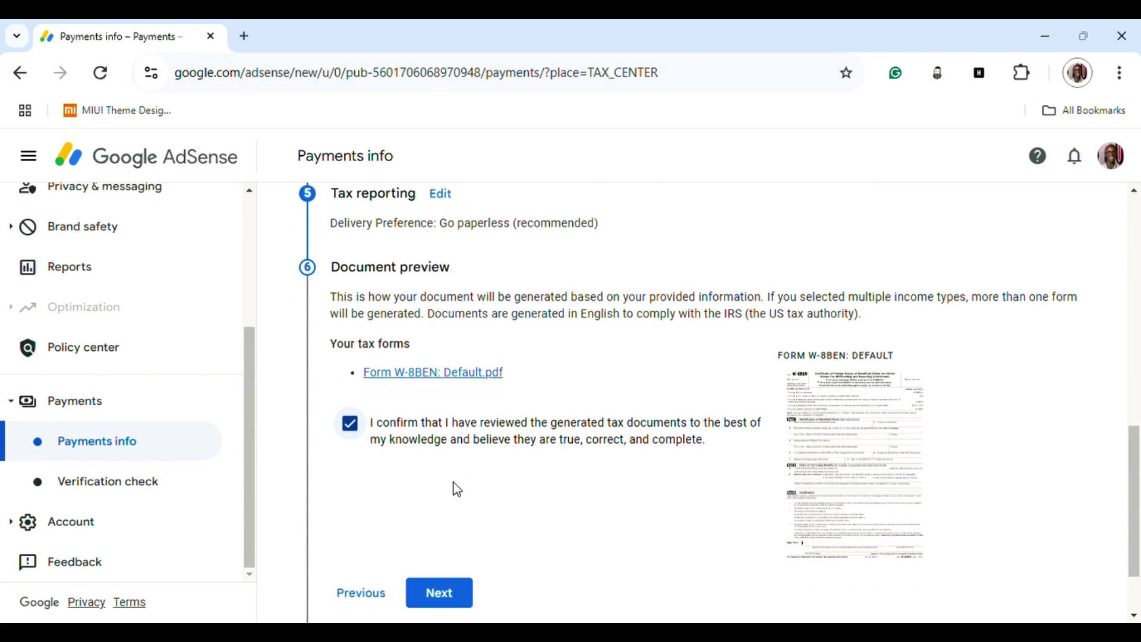
pyautogui.click(453, 595)
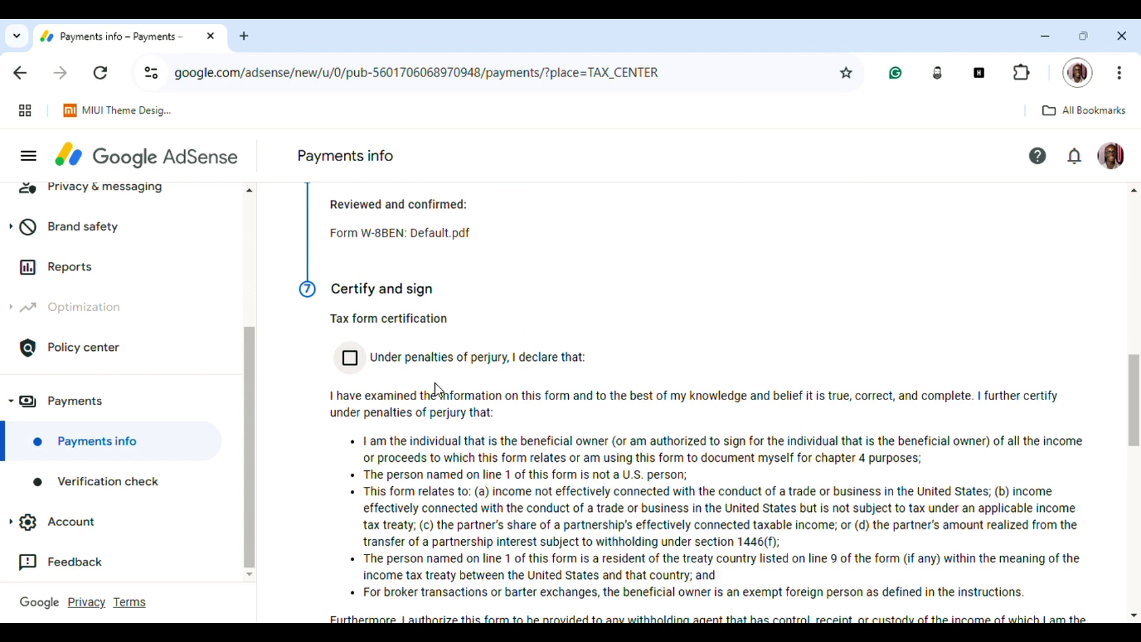
# Agree to the perjury declaration and tick the unchanged status affidavit checkbox
pyautogui.click(351, 358)
pyautogui.scroll(-2, 521, 417)
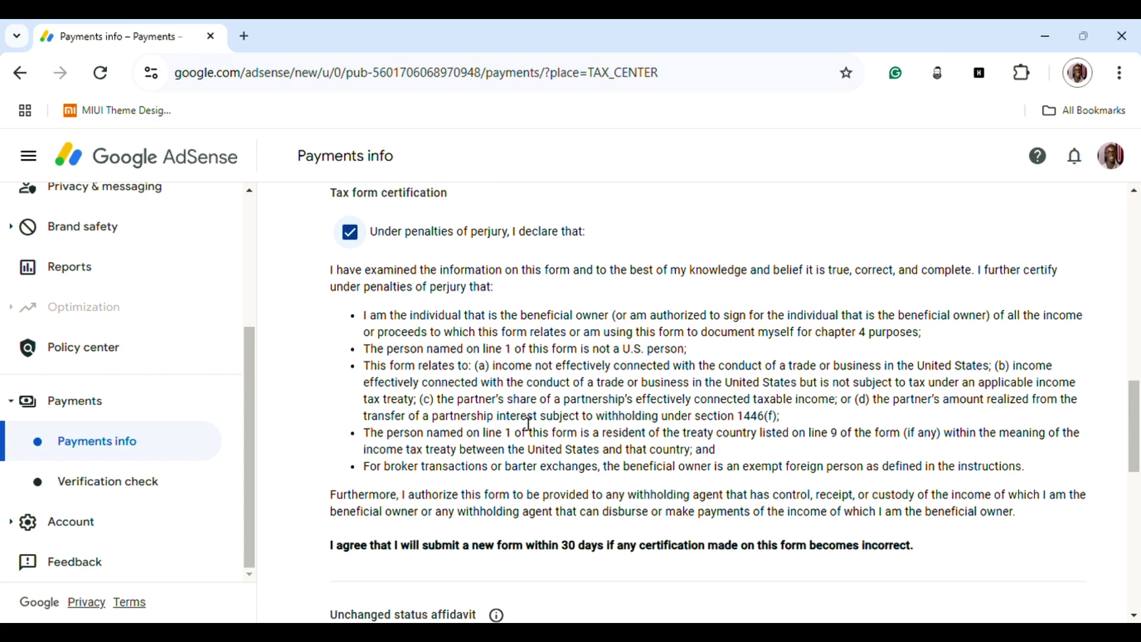
pyautogui.scroll(-3, 528, 423)
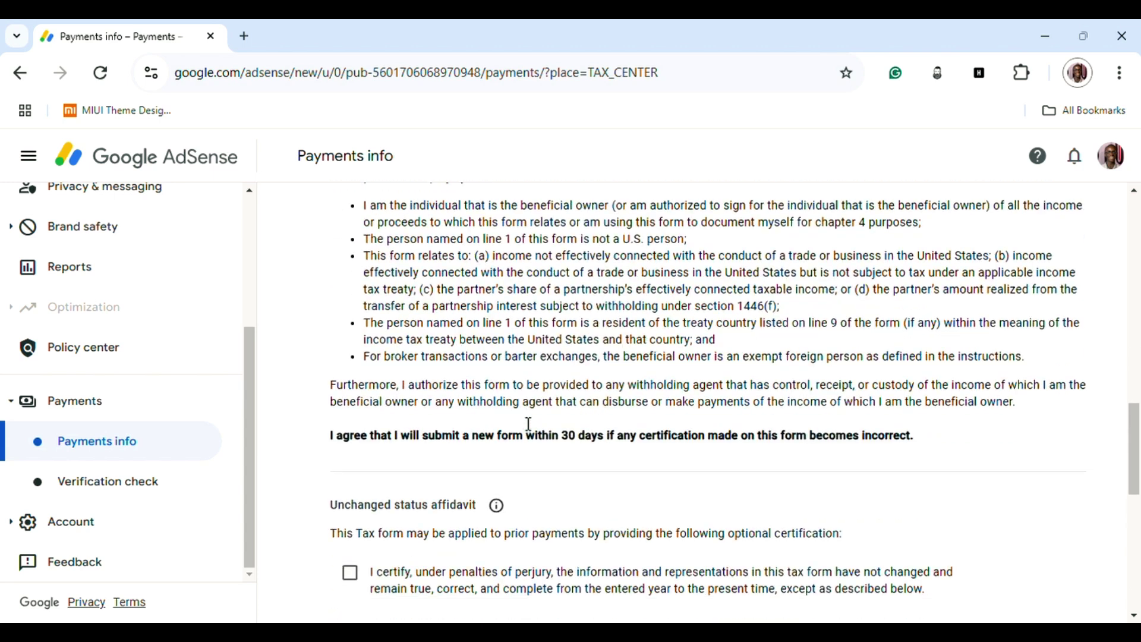
pyautogui.scroll(-1, 546, 442)
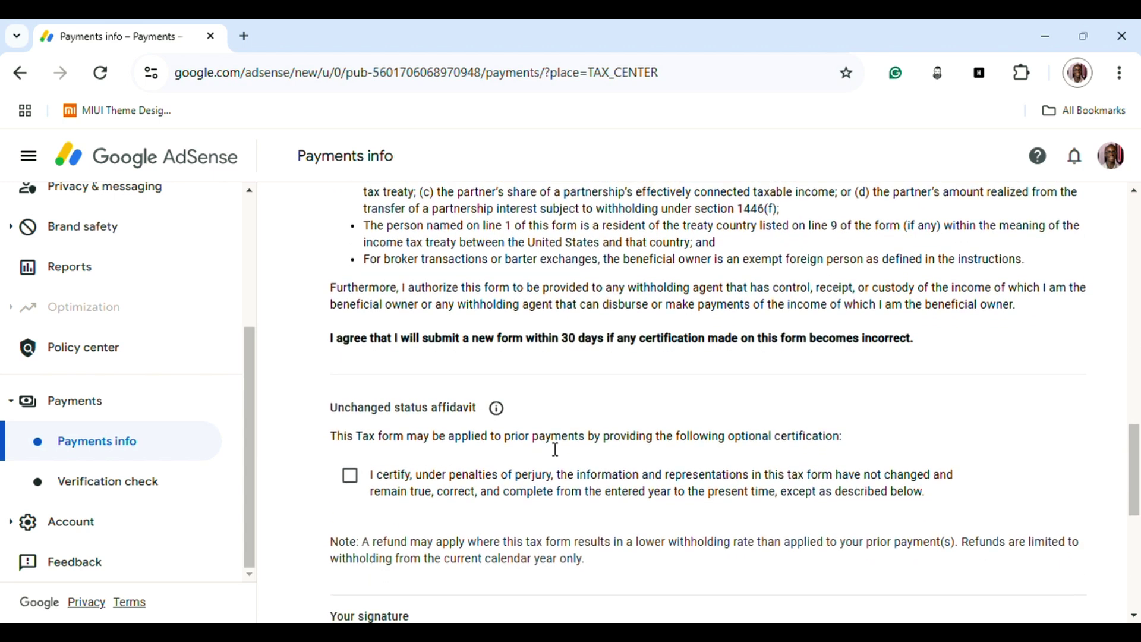
pyautogui.scroll(-1, 560, 415)
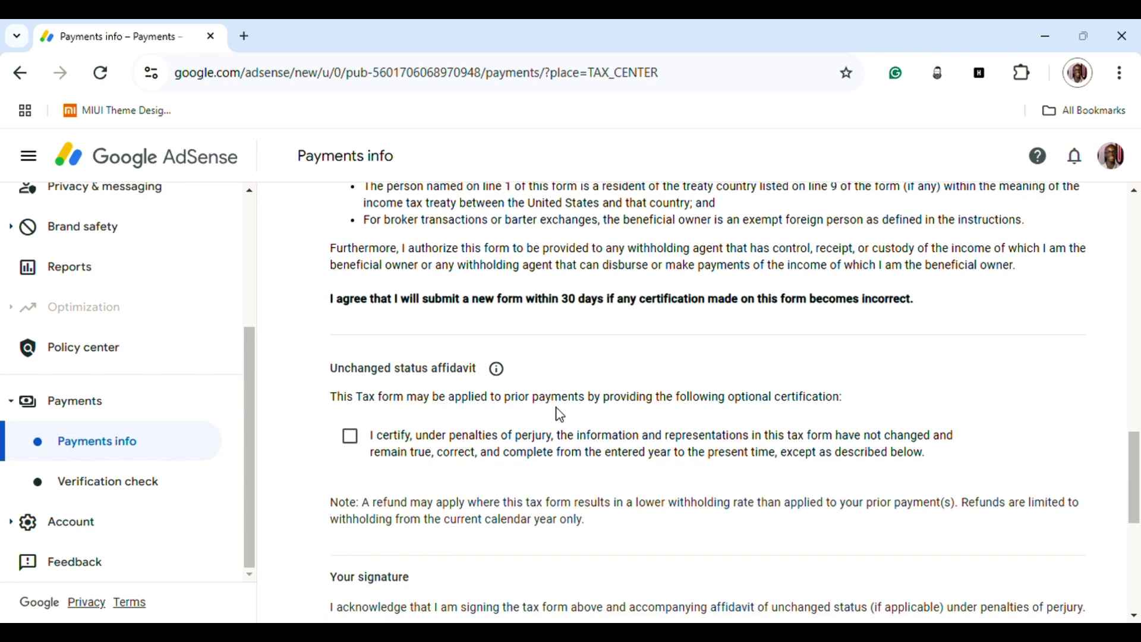
pyautogui.click(350, 436)
# Change the affidavit start year from 2020 to 2024
pyautogui.scroll(-2, 461, 460)
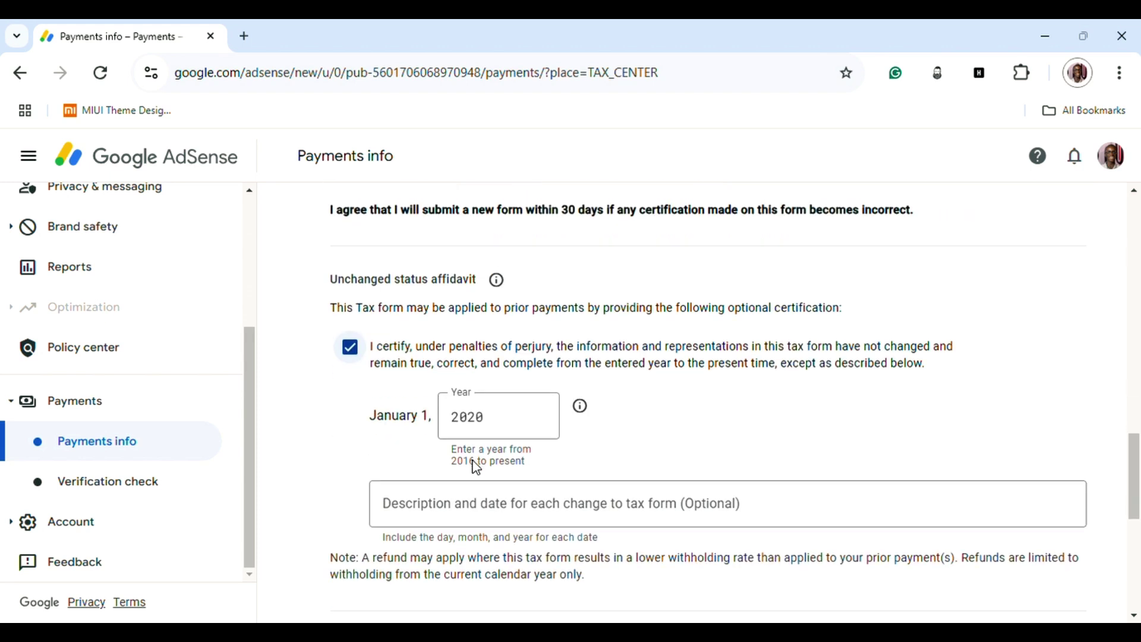
pyautogui.click(501, 426)
pyautogui.press('BackSpace')
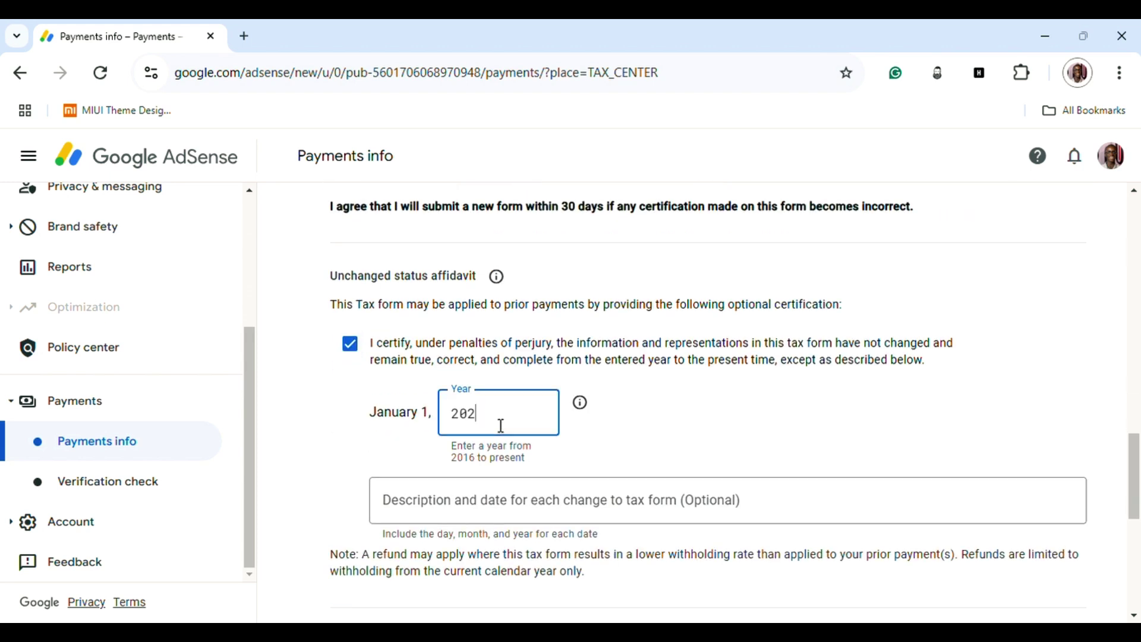
pyautogui.write('4')
pyautogui.press('Tab')
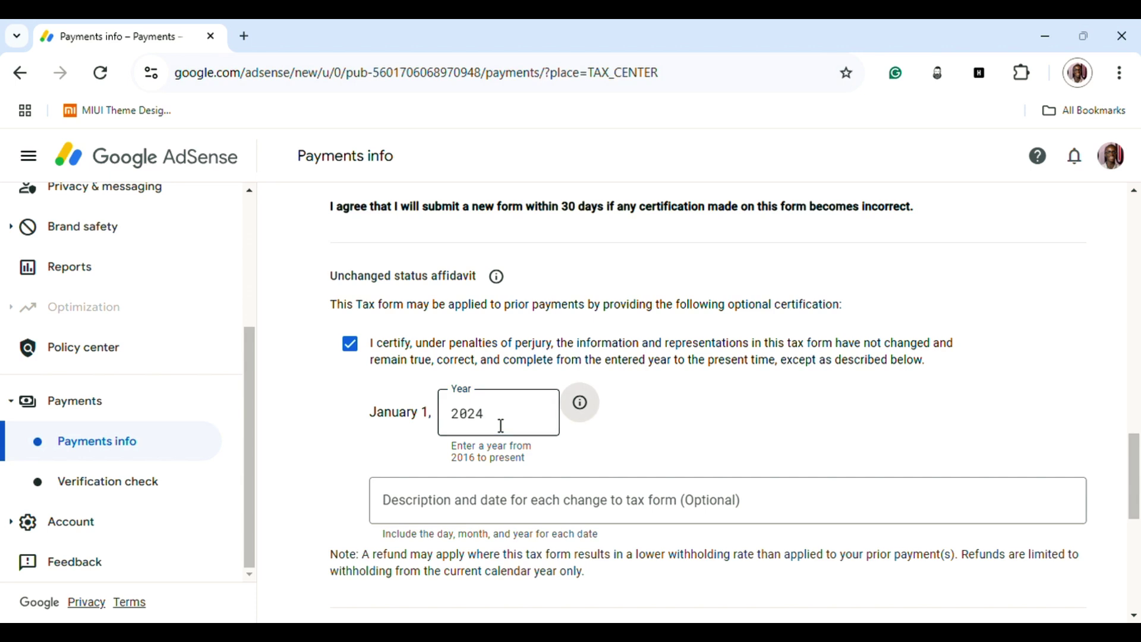
pyautogui.click(733, 413)
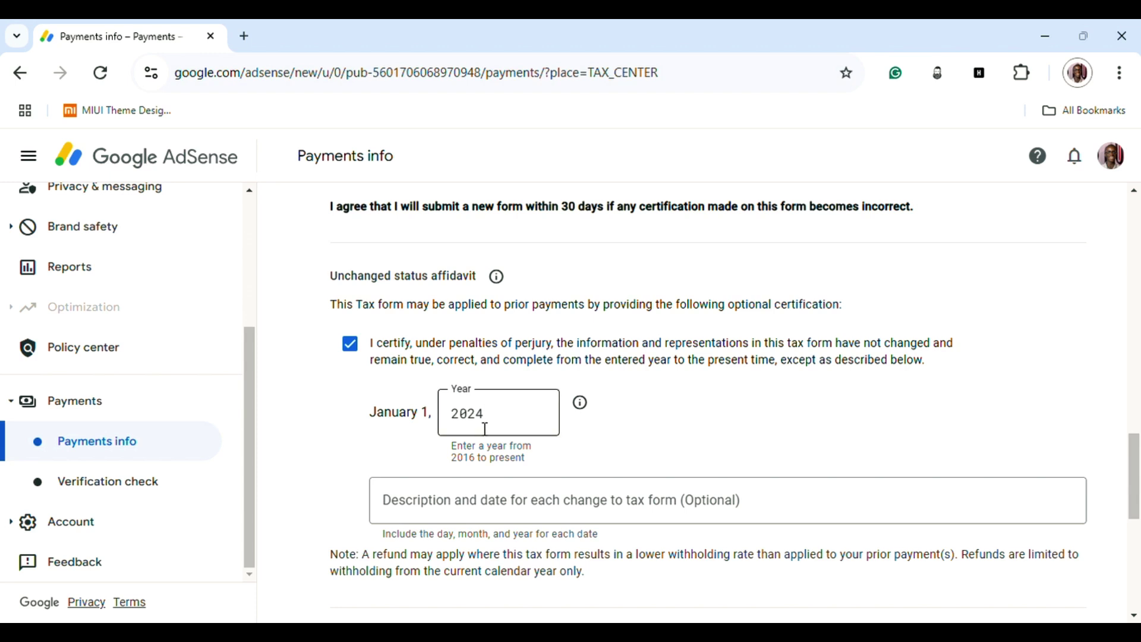
pyautogui.scroll(-1, 517, 425)
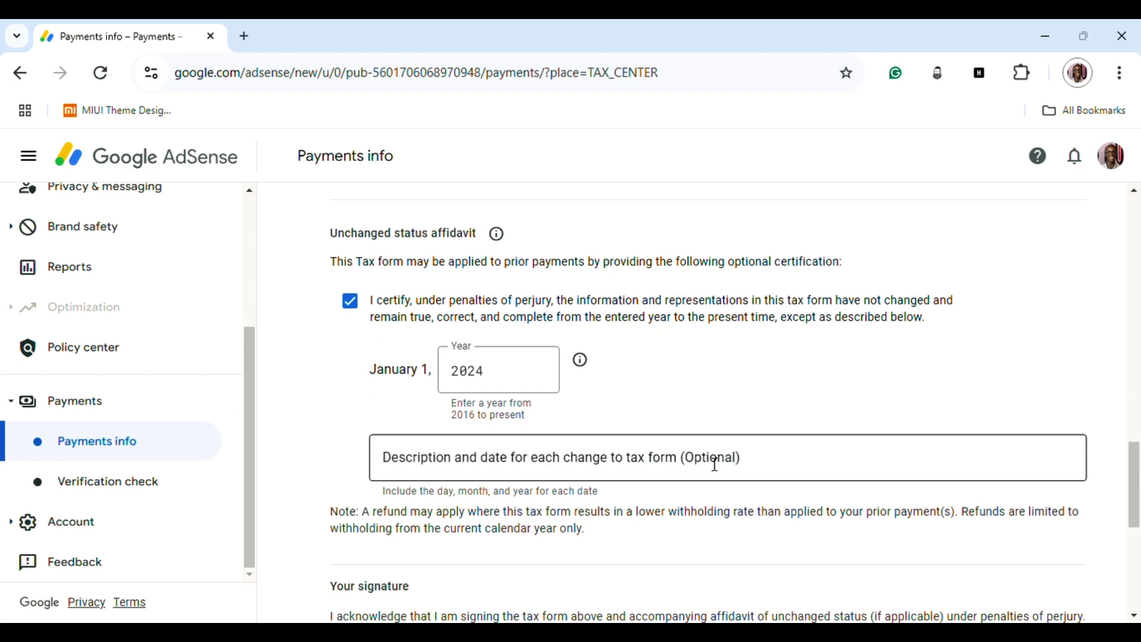
# Select 'Yes, I am the beneficial owner' under Your signature and submit the W-8BEN
pyautogui.scroll(-3, 721, 465)
pyautogui.scroll(-1, 721, 465)
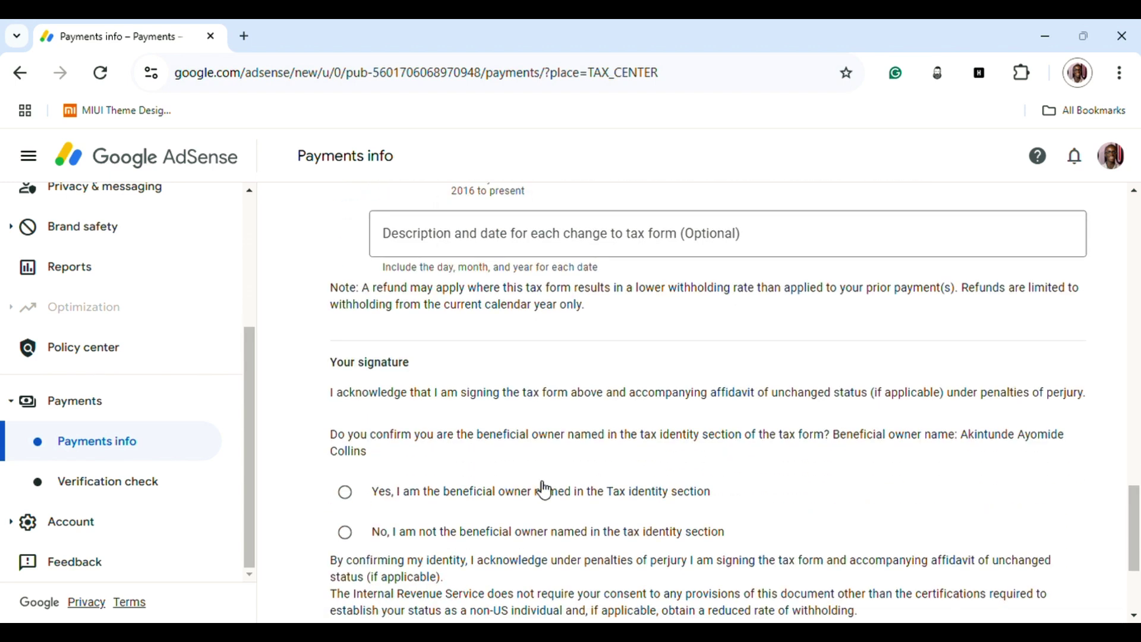
pyautogui.scroll(1, 550, 356)
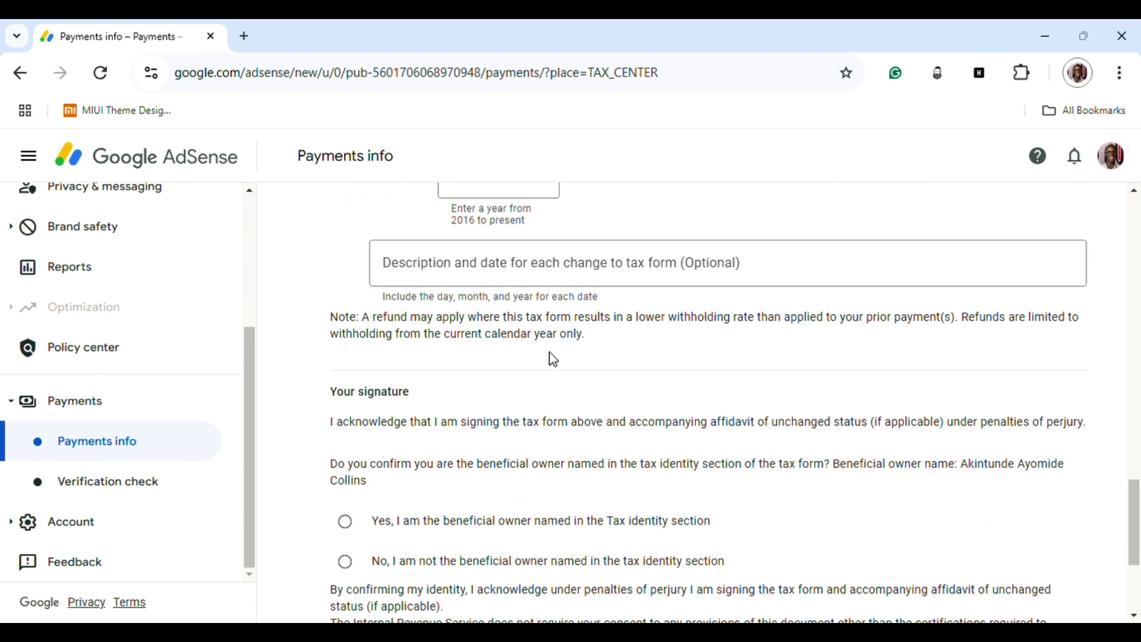
pyautogui.scroll(-1, 550, 356)
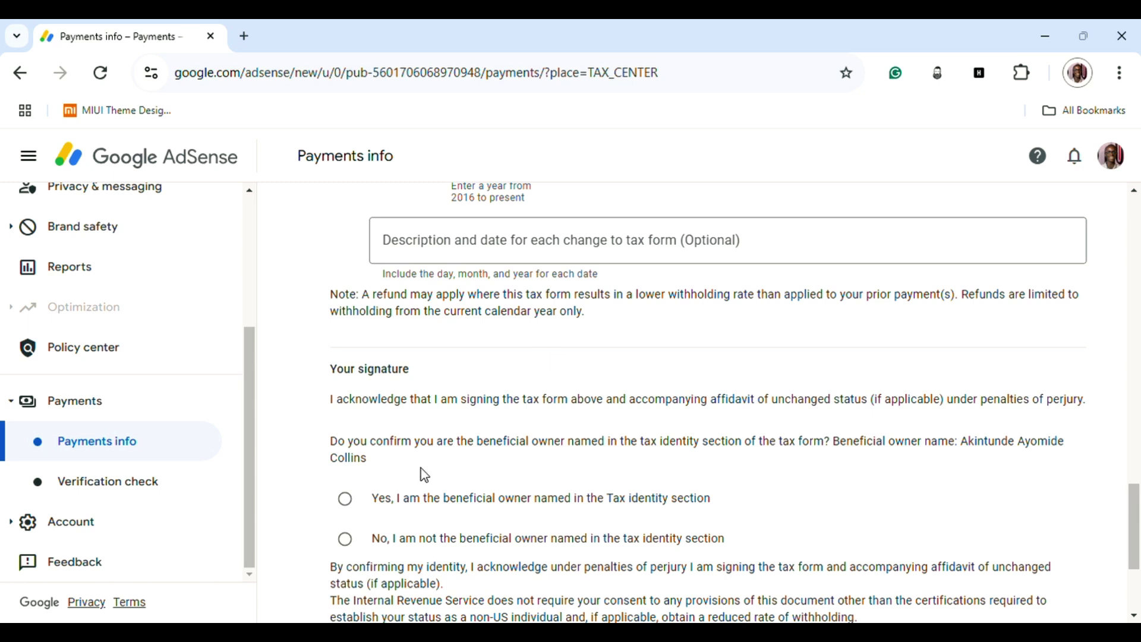
pyautogui.scroll(-1, 443, 472)
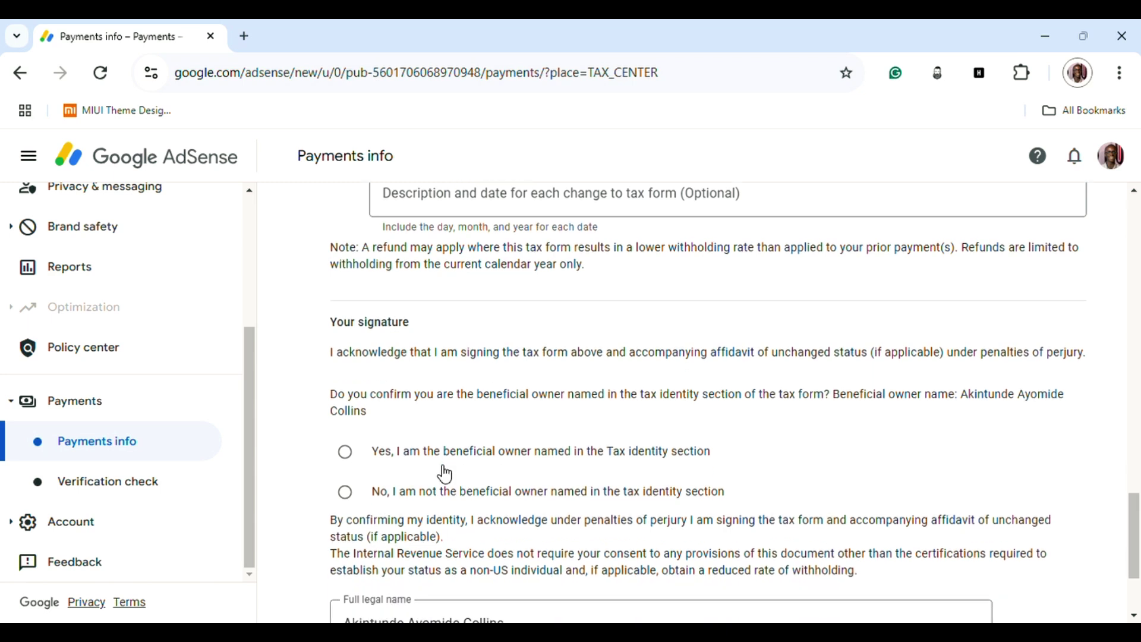
pyautogui.click(354, 458)
pyautogui.scroll(-1, 518, 480)
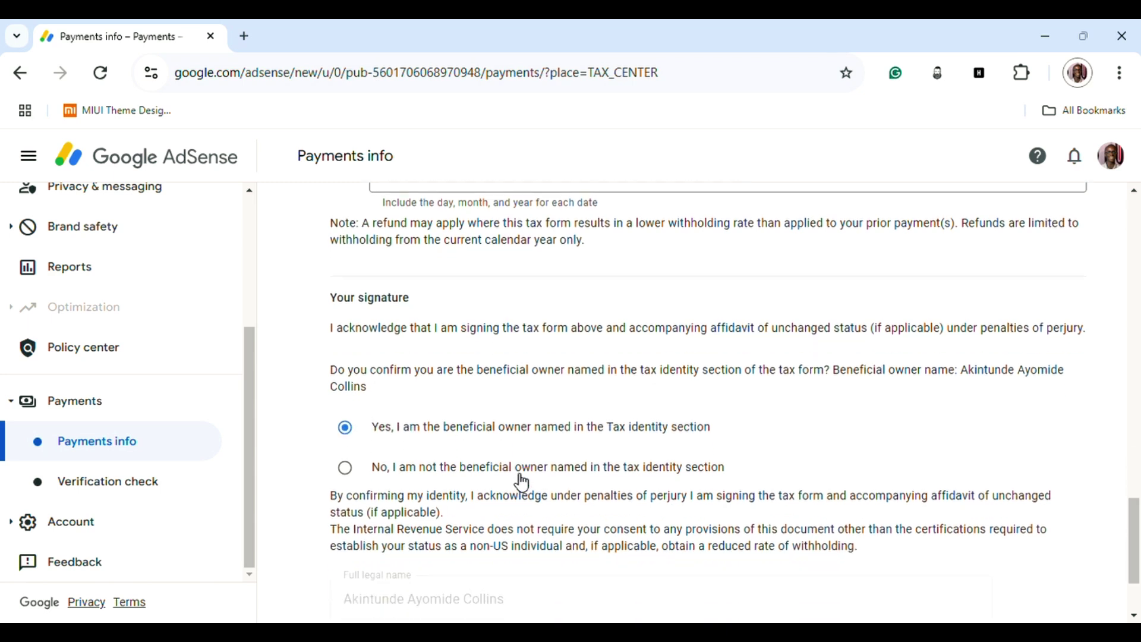
pyautogui.scroll(-2, 518, 480)
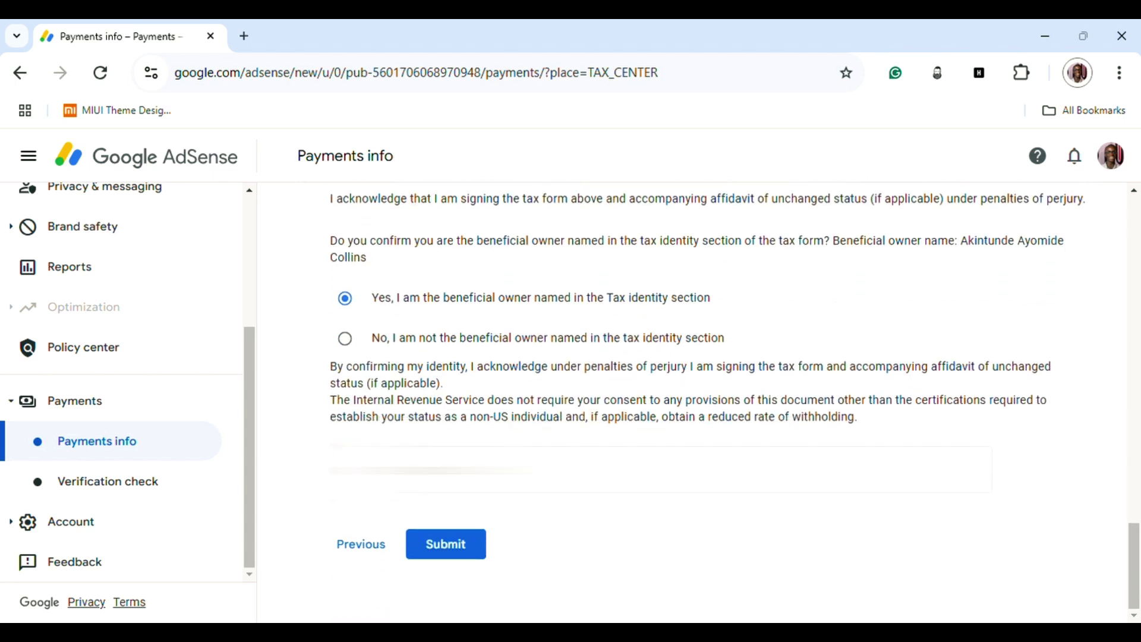
pyautogui.click(456, 556)
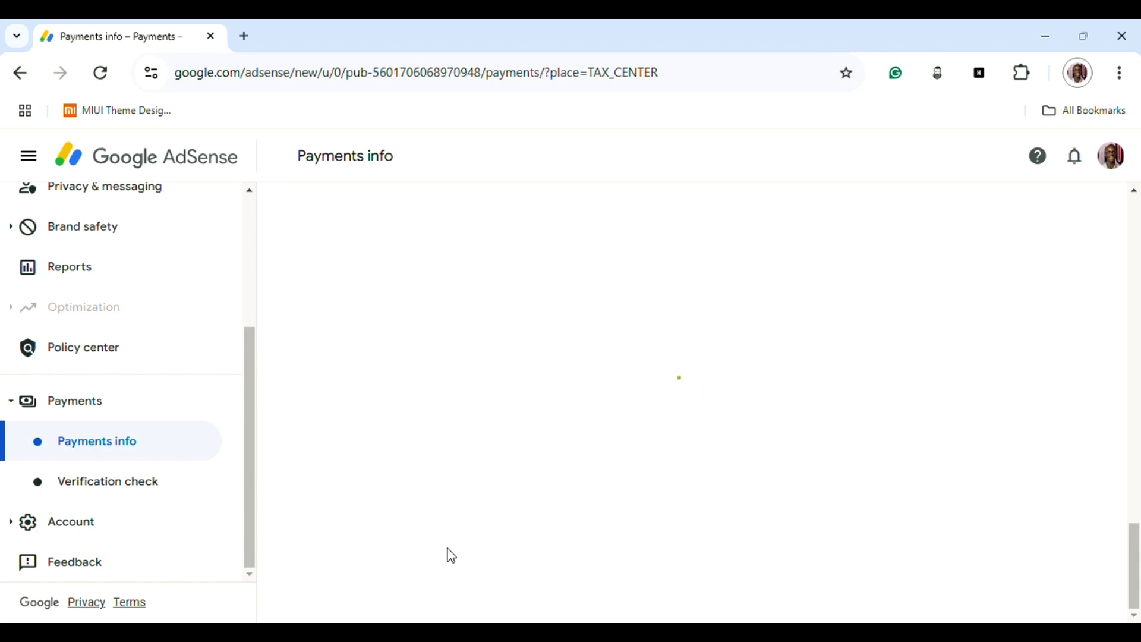